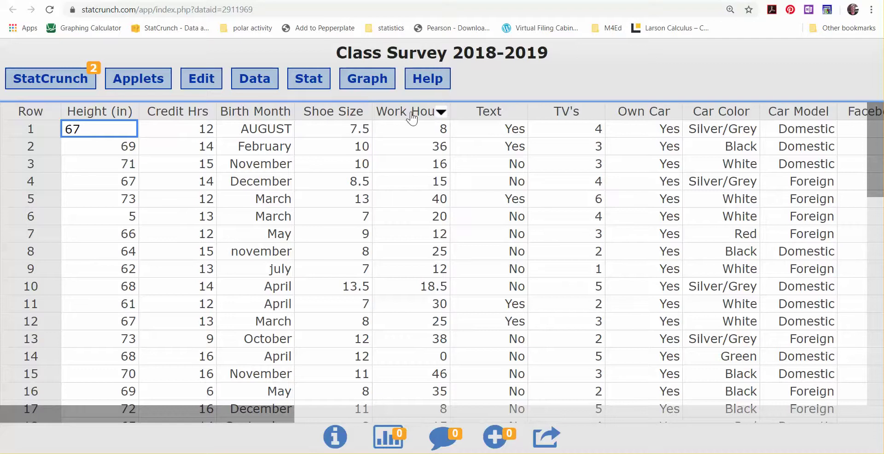
# Start a Stat > Tables > Frequency analysis on the Class Survey 2018-2019 data.
pyautogui.click(315, 83)
pyautogui.moveTo(321, 137)
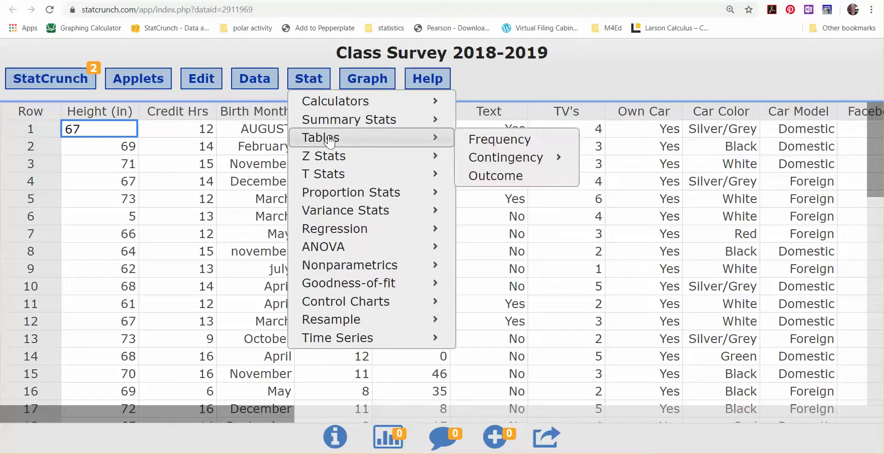
pyautogui.click(506, 142)
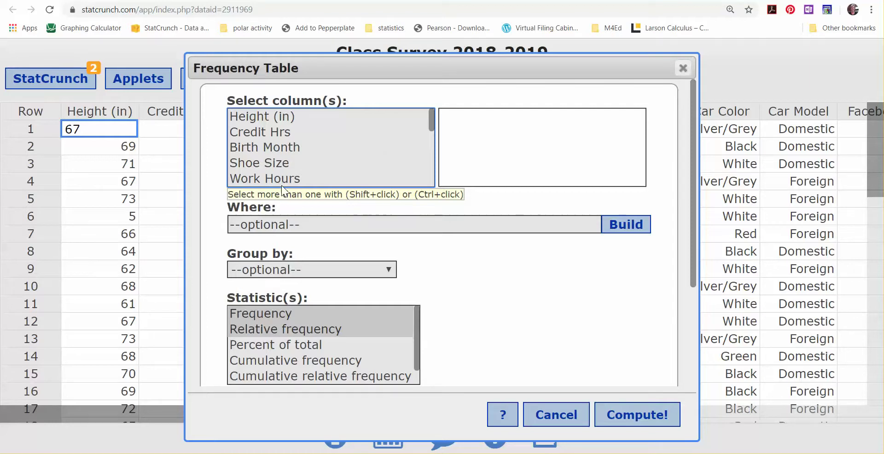
# Choose Birth Month as the column to tabulate.
pyautogui.click(276, 148)
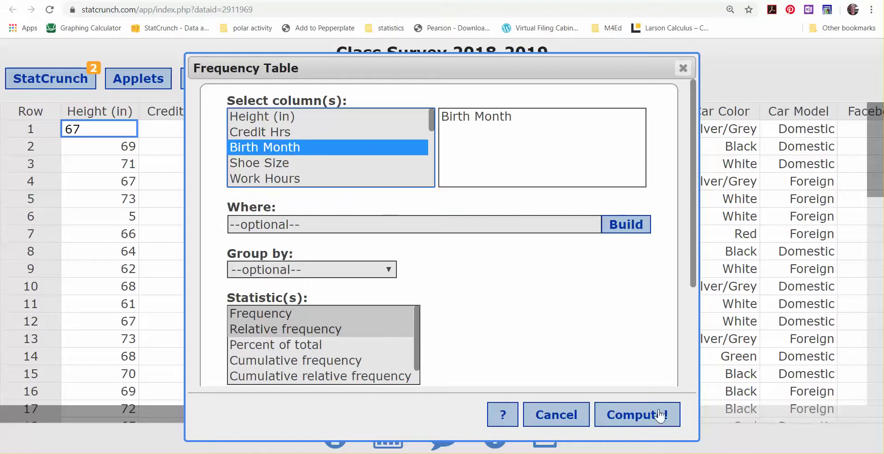
# Compute the Birth Month frequency table (count 54) and review it in the results window.
pyautogui.click(646, 419)
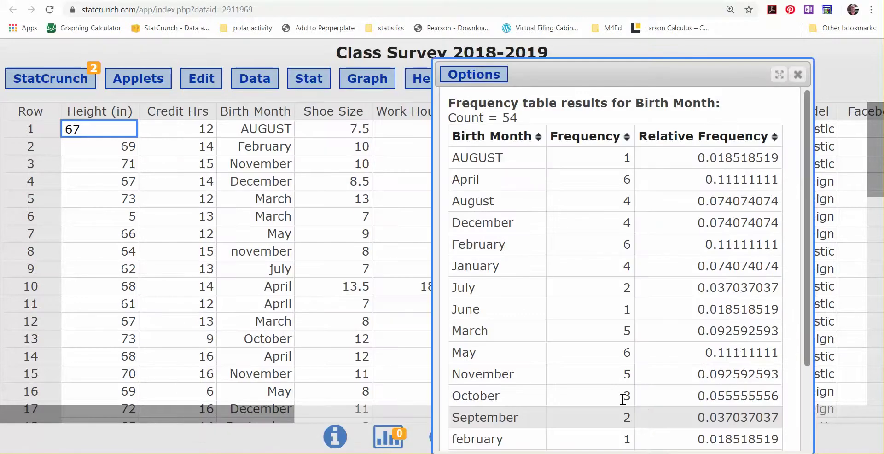
pyautogui.moveTo(589, 73); pyautogui.dragTo(548, 40)
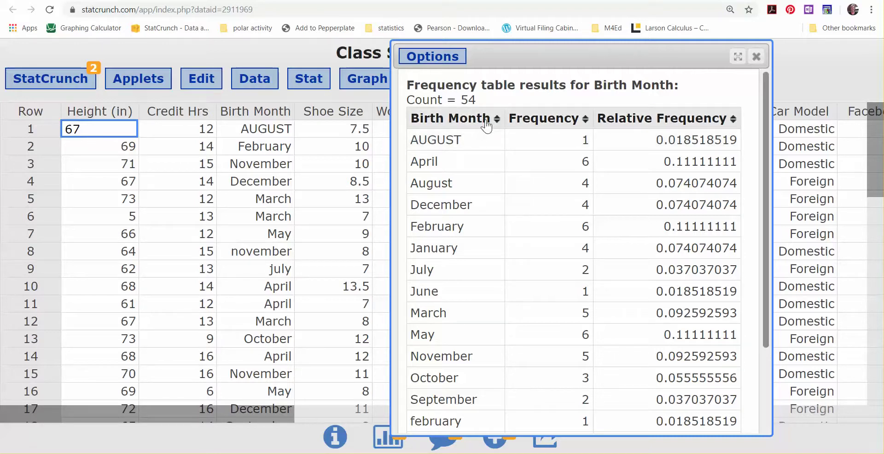
pyautogui.scroll(-3, 562, 171)
pyautogui.scroll(3, 554, 197)
pyautogui.scroll(-3, 553, 198)
pyautogui.scroll(3, 555, 198)
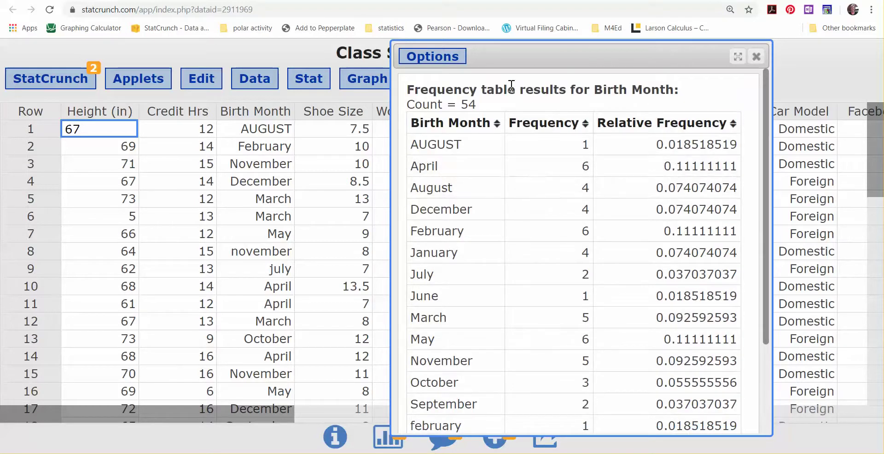
pyautogui.click(435, 59)
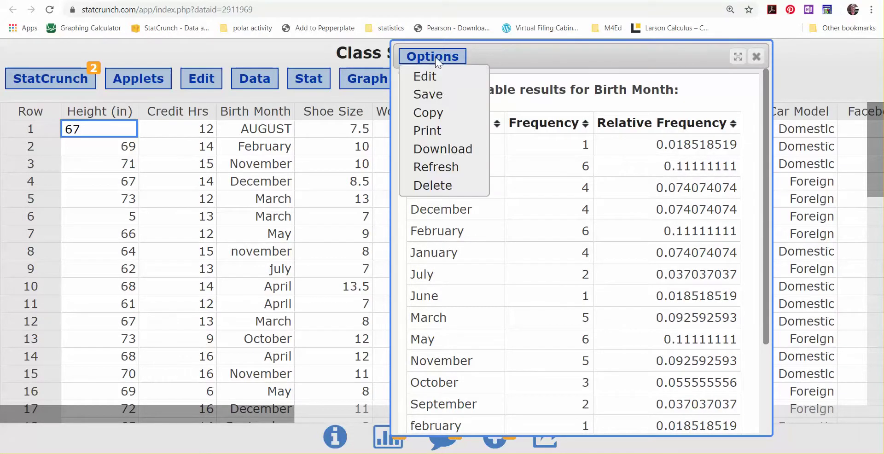
pyautogui.click(435, 116)
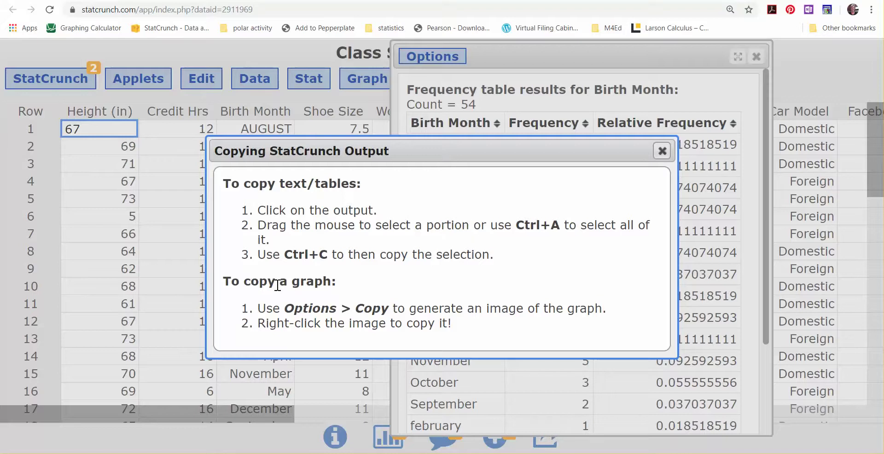
pyautogui.click(662, 151)
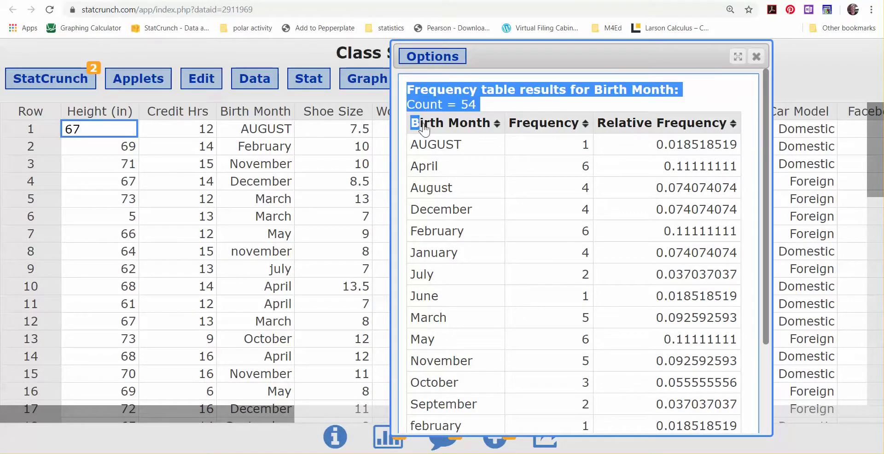
# Select the entire Birth Month frequency output, then bring up the Word document with the Work Hours histogram.
pyautogui.moveTo(403, 87); pyautogui.dragTo(421, 123)
pyautogui.click(407, 90)
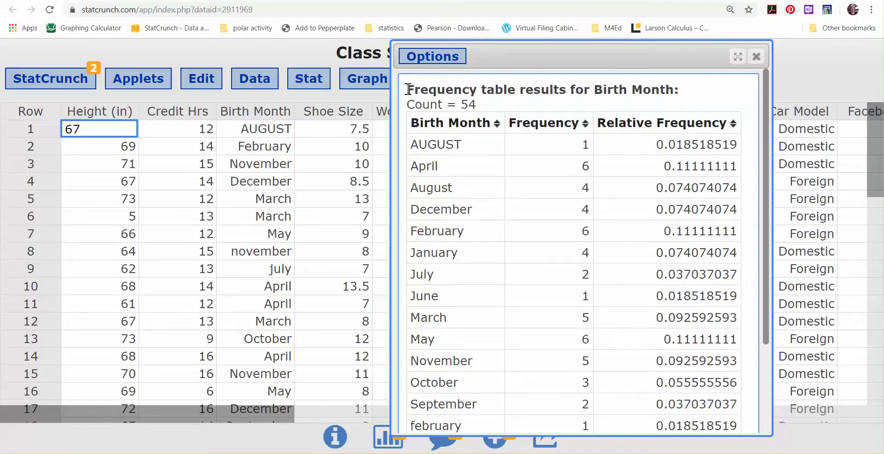
pyautogui.moveTo(408, 89)
pyautogui.mouseDown()
pyautogui.moveTo(562, 294)
pyautogui.moveTo(629, 348)
pyautogui.moveTo(671, 404)
pyautogui.moveTo(737, 398)
pyautogui.mouseUp()
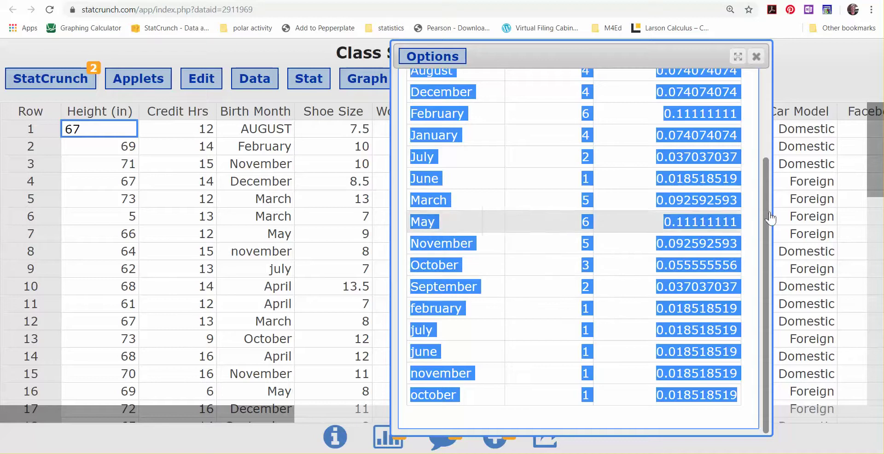
pyautogui.scroll(1, 775, 173)
pyautogui.scroll(3, 775, 173)
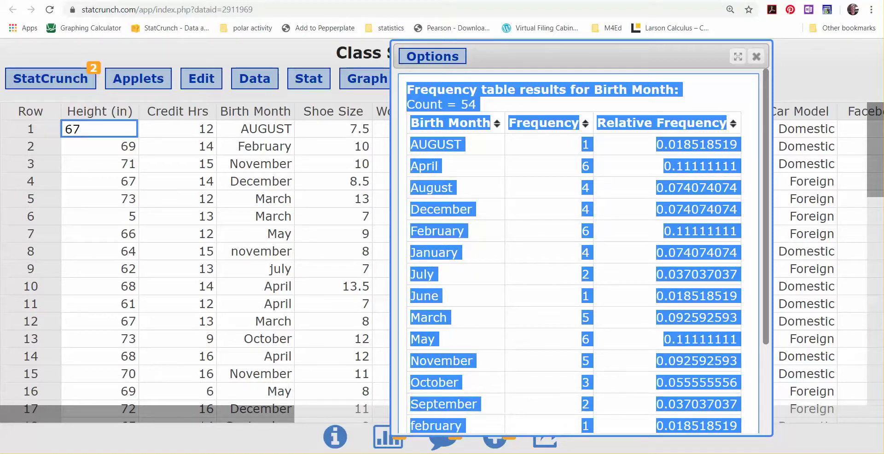
pyautogui.click(159, 405)
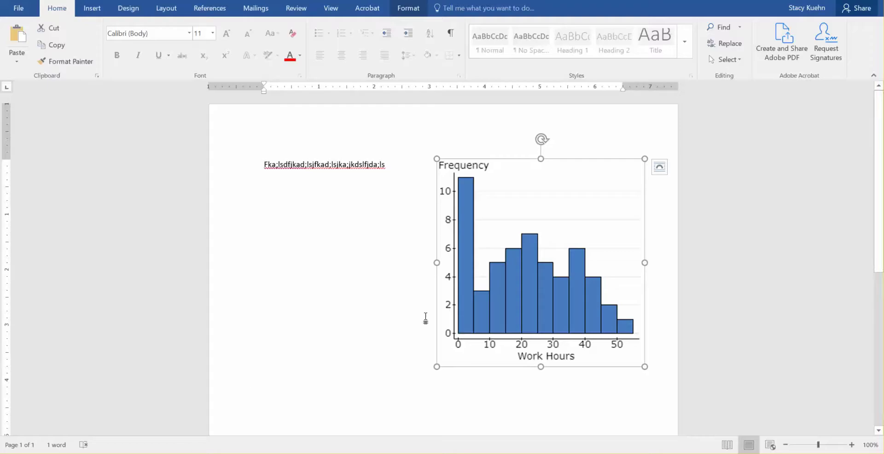
# Paste the Birth Month frequency table on new lines below the Work Hours histogram.
pyautogui.scroll(-2, 469, 315)
pyautogui.scroll(-4, 471, 316)
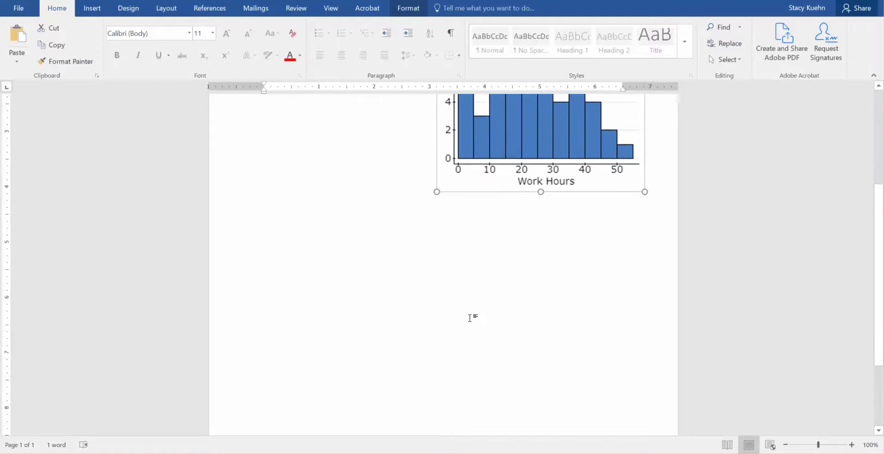
pyautogui.scroll(-2, 471, 316)
pyautogui.click(270, 194)
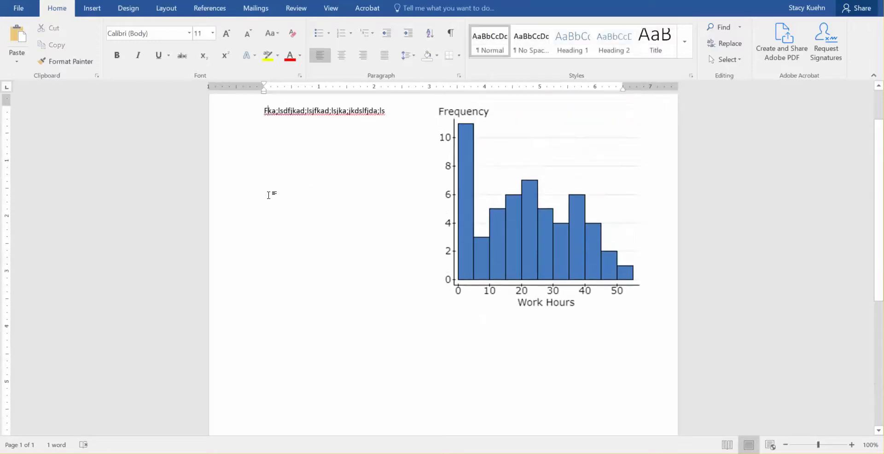
pyautogui.click(397, 110)
pyautogui.press('Return')
pyautogui.press('Return')
pyautogui.press('Return')
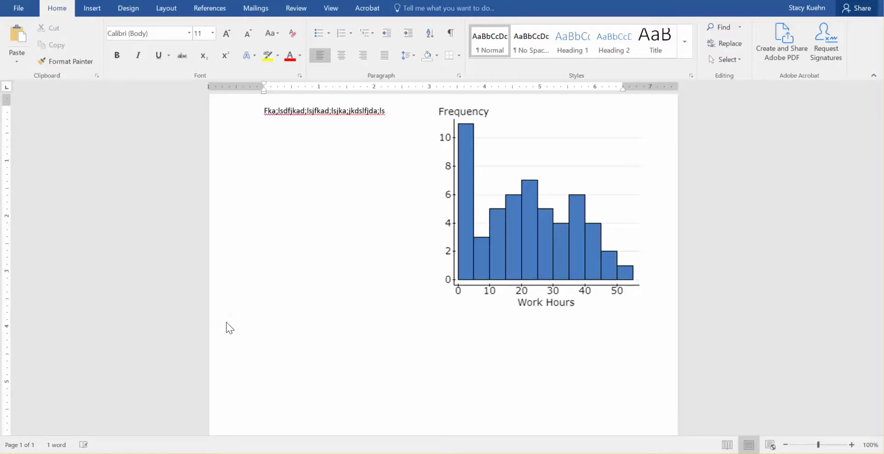
pyautogui.hotkey('ctrl', 'v')
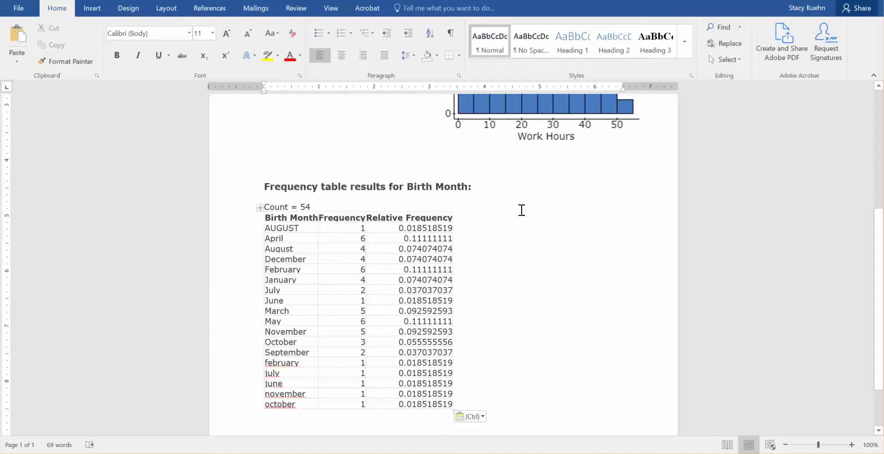
pyautogui.scroll(-2, 505, 251)
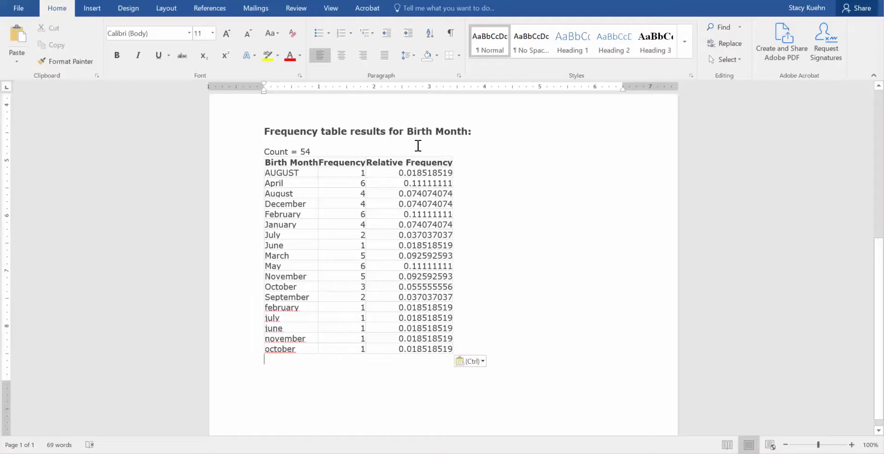
pyautogui.click(482, 361)
pyautogui.click(481, 361)
pyautogui.scroll(1, 404, 172)
pyautogui.scroll(4, 406, 173)
pyautogui.scroll(3, 405, 173)
pyautogui.scroll(1, 499, 142)
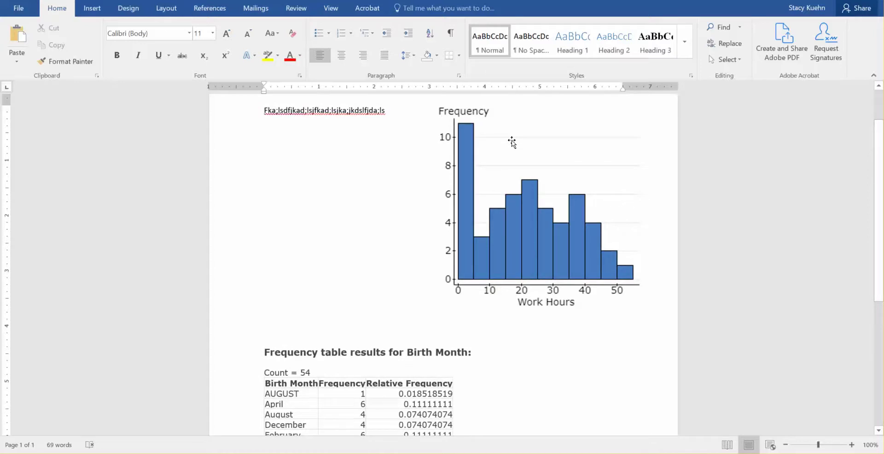
pyautogui.scroll(-1, 560, 291)
pyautogui.scroll(-3, 561, 291)
pyautogui.scroll(-2, 560, 290)
pyautogui.scroll(-1, 560, 291)
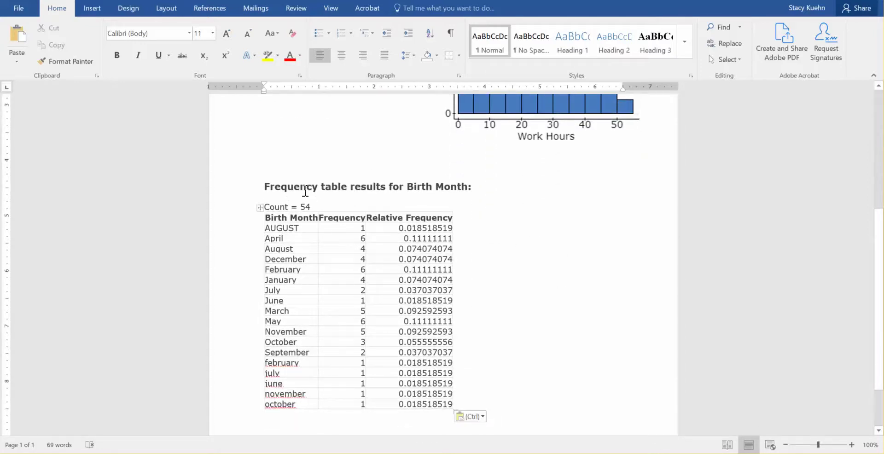
pyautogui.moveTo(262, 186)
pyautogui.mouseDown()
pyautogui.moveTo(334, 258)
pyautogui.moveTo(444, 400)
pyautogui.mouseUp()
pyautogui.click(322, 197)
pyautogui.moveTo(264, 228)
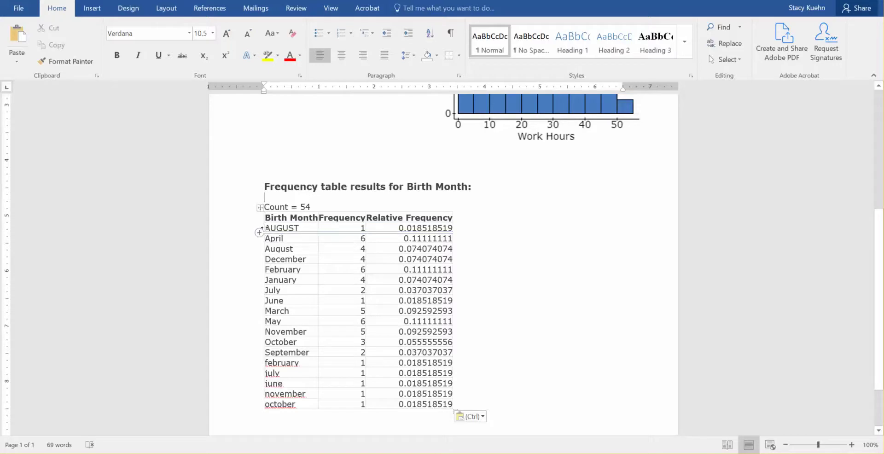
pyautogui.click(279, 239)
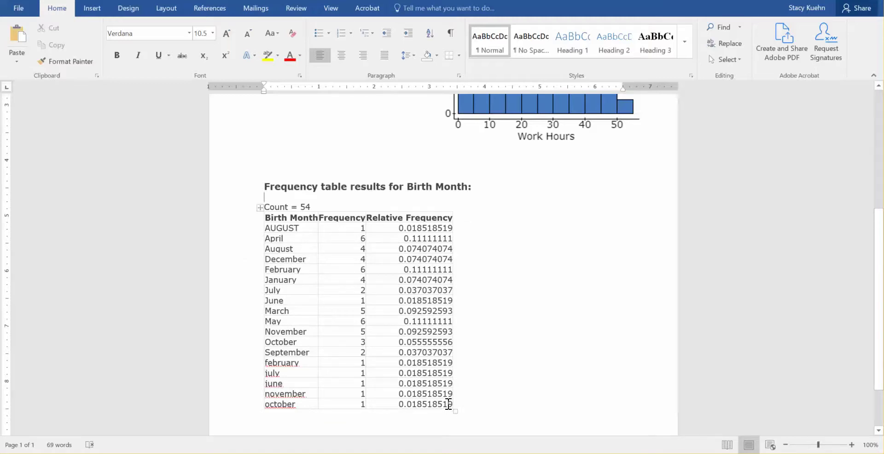
# Set the table's month rows to Calibri and enlarge them one size with Grow Font.
pyautogui.moveTo(452, 404); pyautogui.dragTo(269, 227)
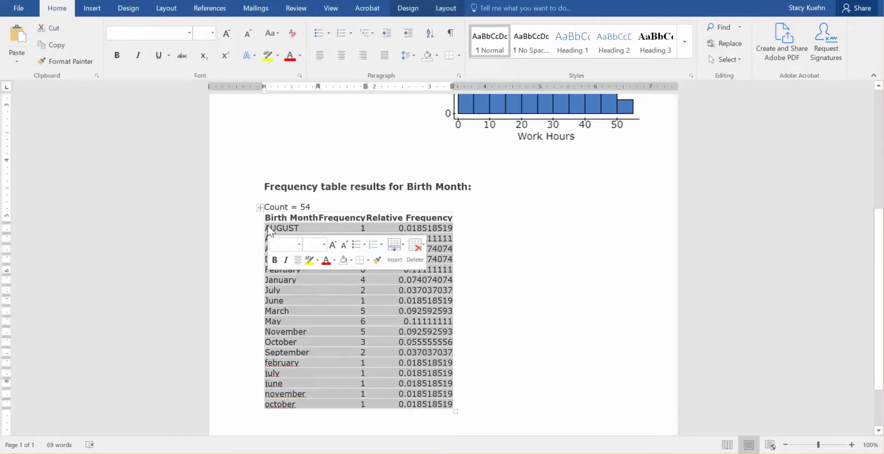
pyautogui.click(189, 33)
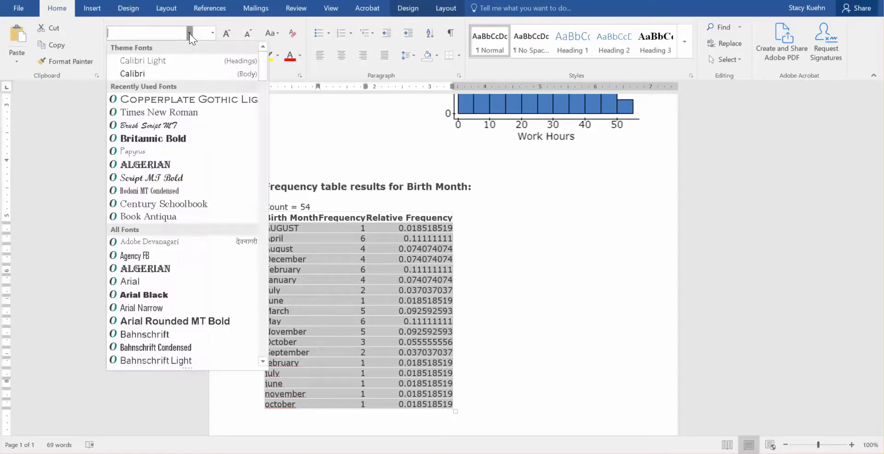
pyautogui.click(148, 74)
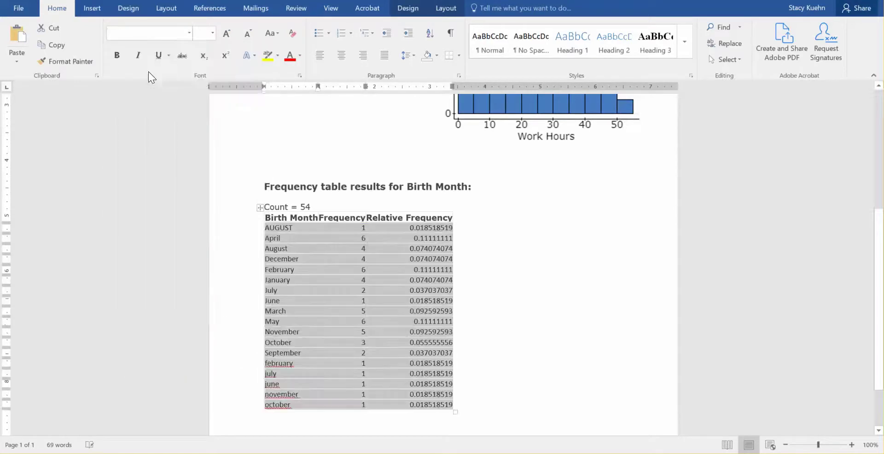
pyautogui.click(225, 32)
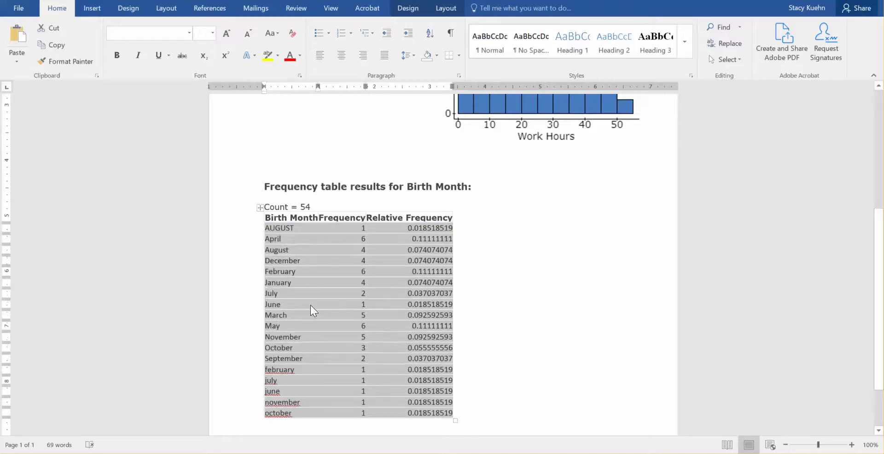